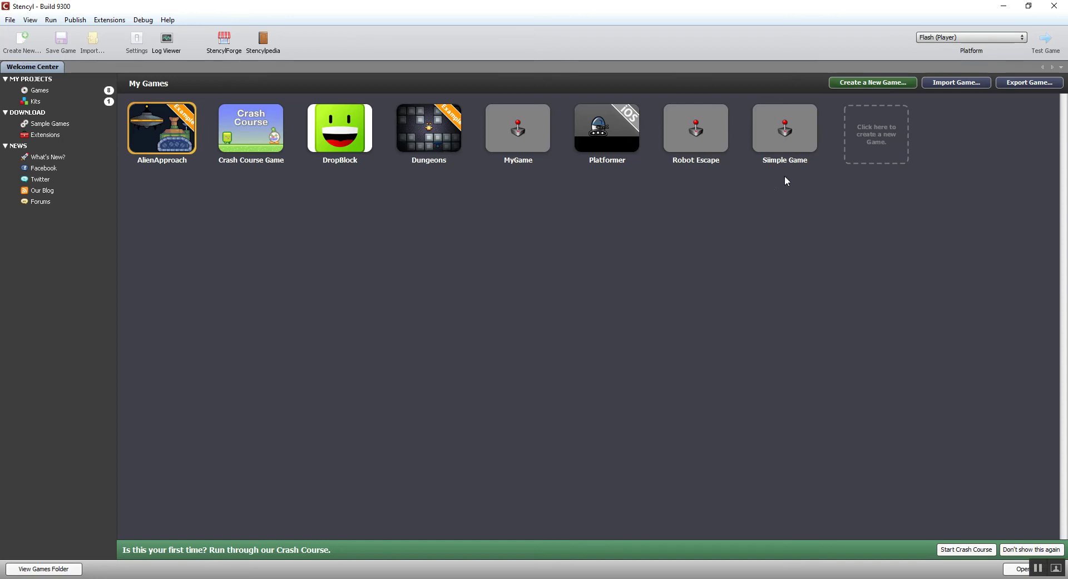
Create a new blank game named "My Demo Game" with a 640 x 480 px screen size.
click(873, 141)
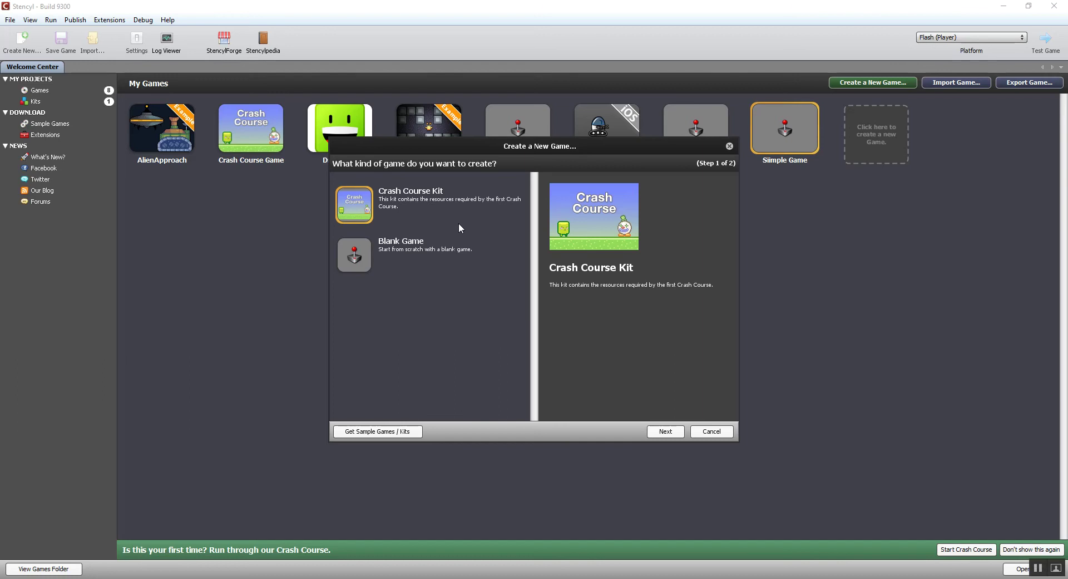
click(361, 252)
double_click(362, 253)
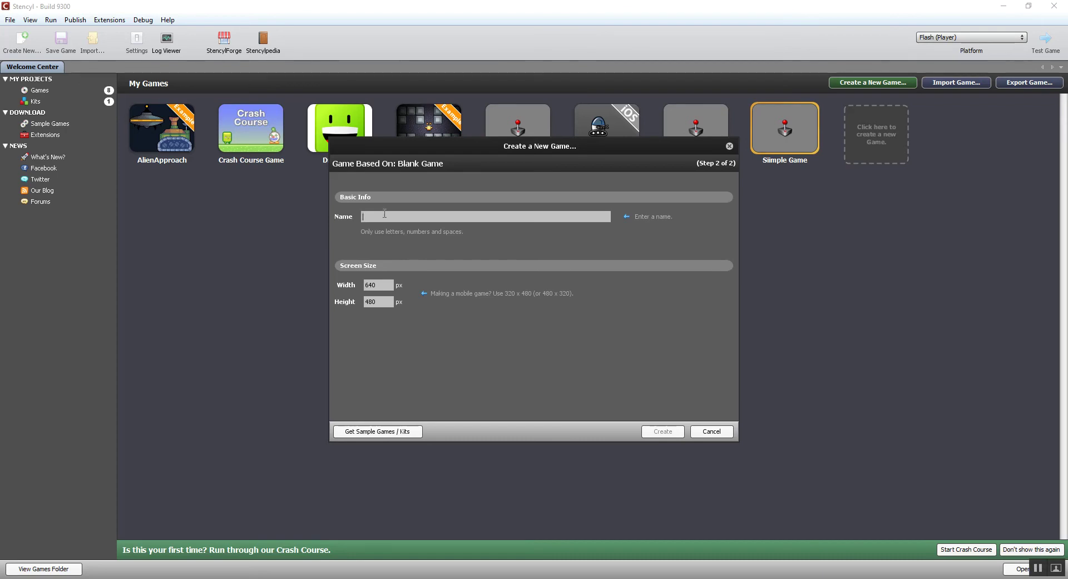
text(My Demo)
key(BackSpace)
text(Game)
drag(381, 287, 362, 285)
click(661, 432)
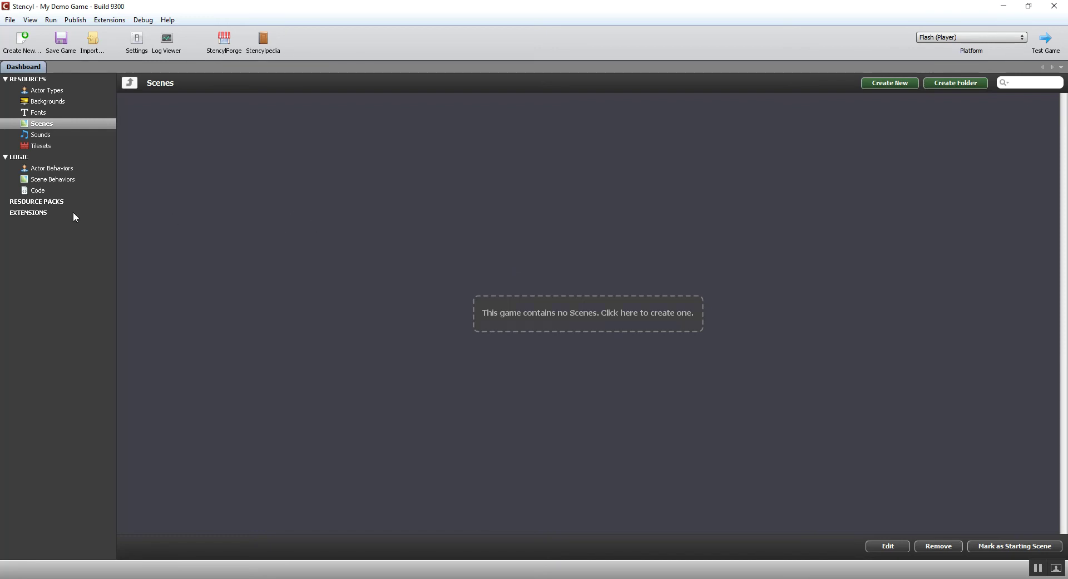
click(6, 81)
click(6, 81)
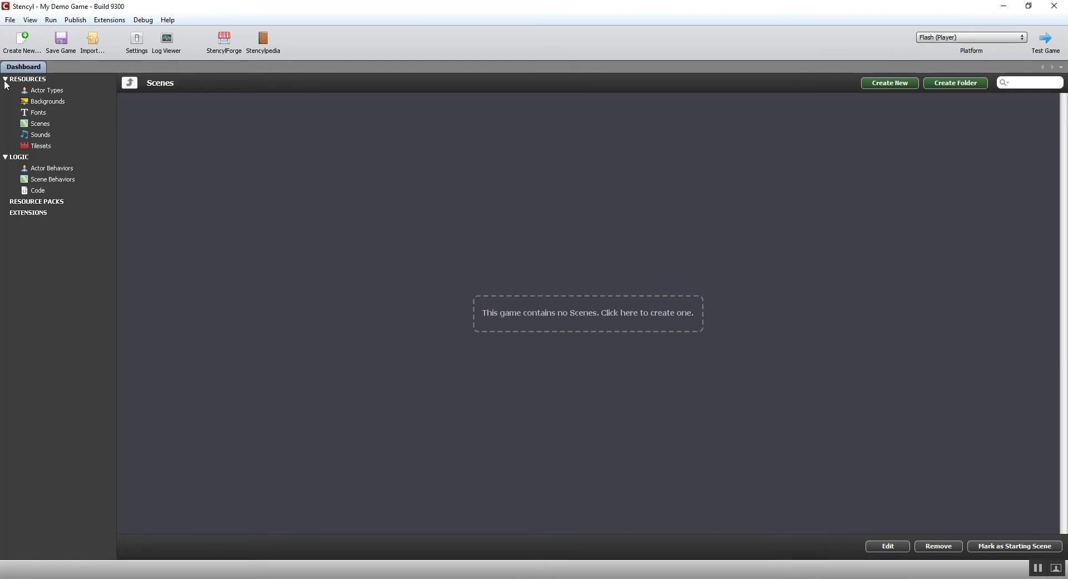
click(5, 81)
click(6, 81)
Look through the game's resource categories: sounds, scenes, fonts, backgrounds, actor types and tilesets.
click(40, 137)
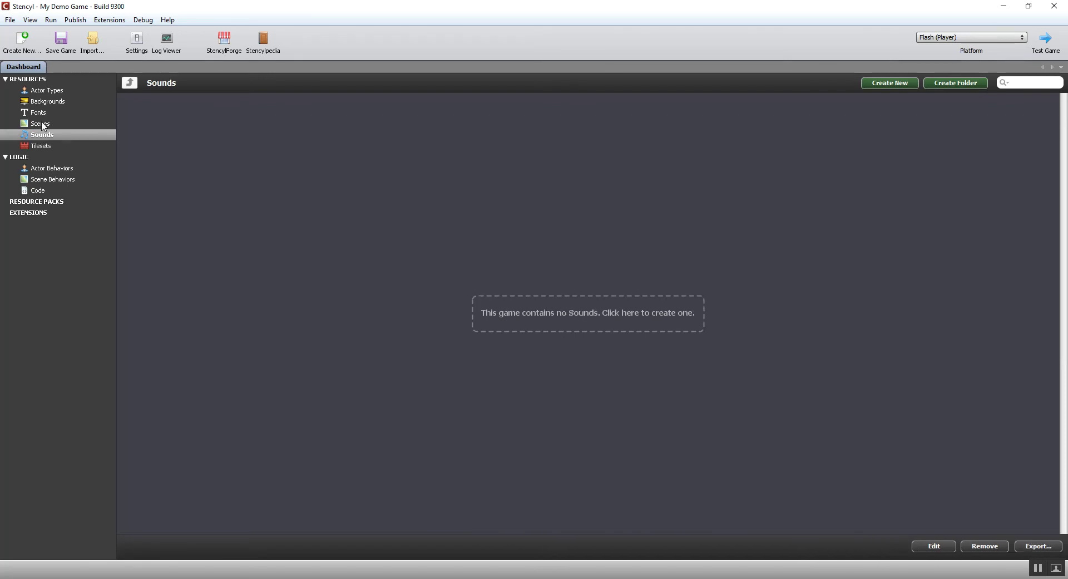
click(43, 125)
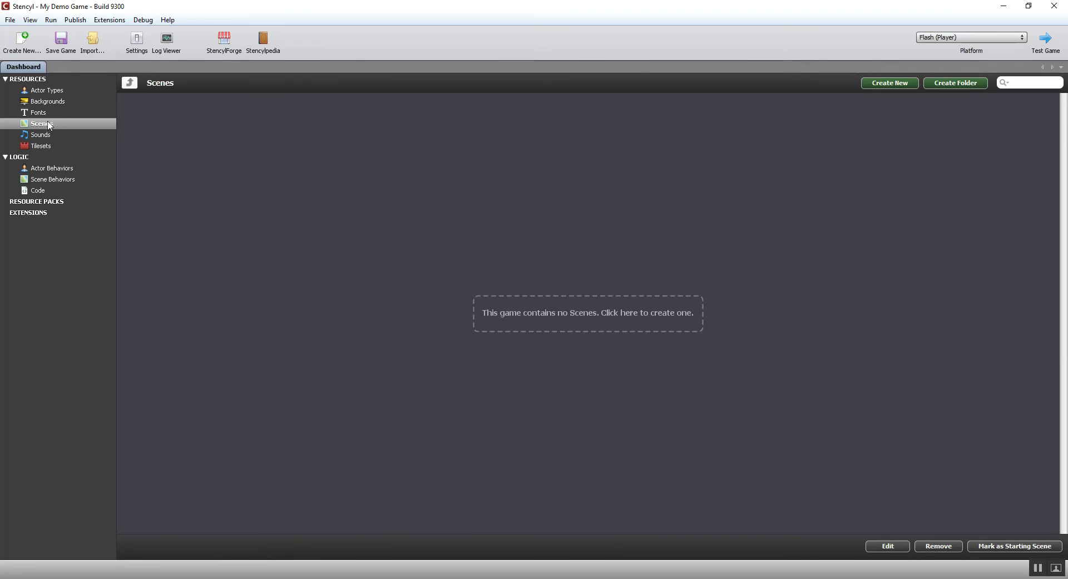
click(40, 115)
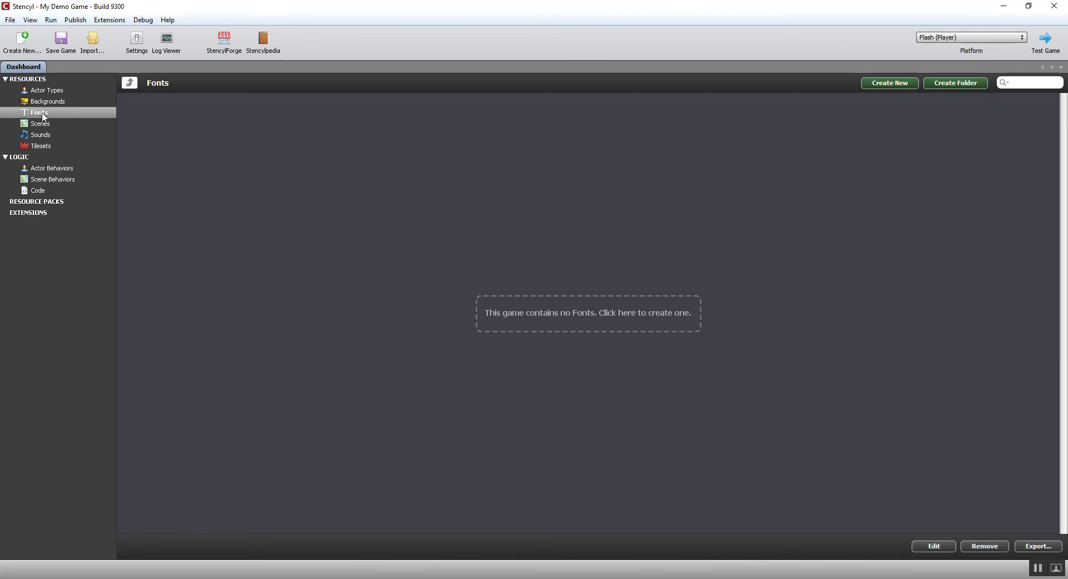
click(50, 103)
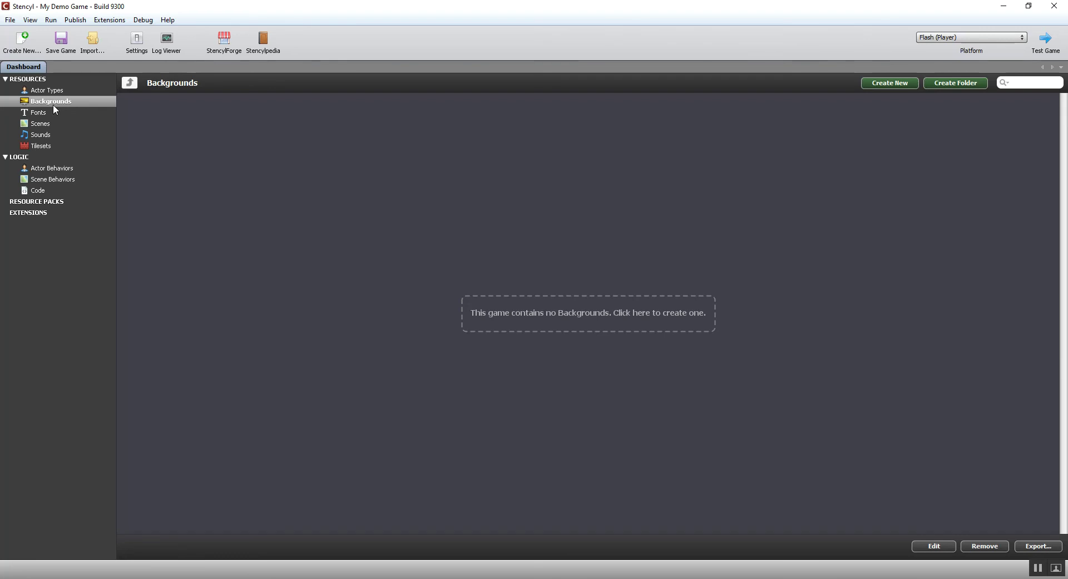
click(46, 93)
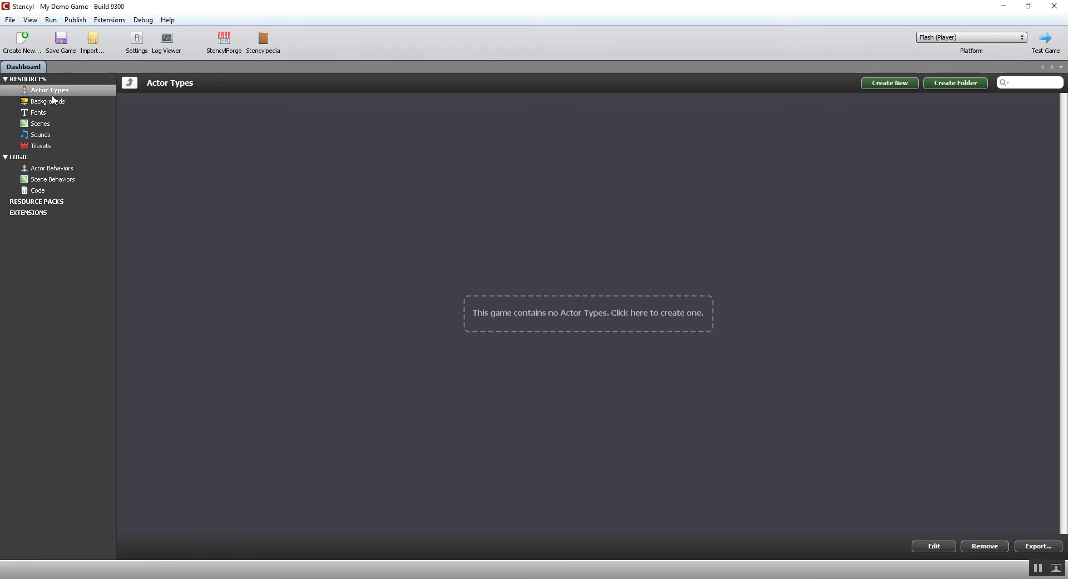
click(46, 148)
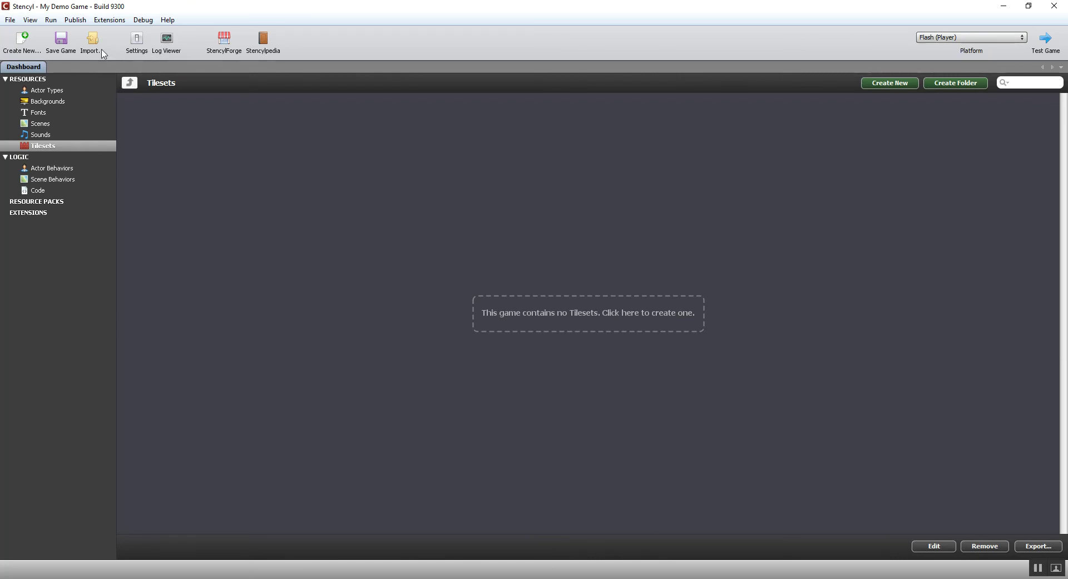
View the main page of the game settings and close it without changes.
click(137, 40)
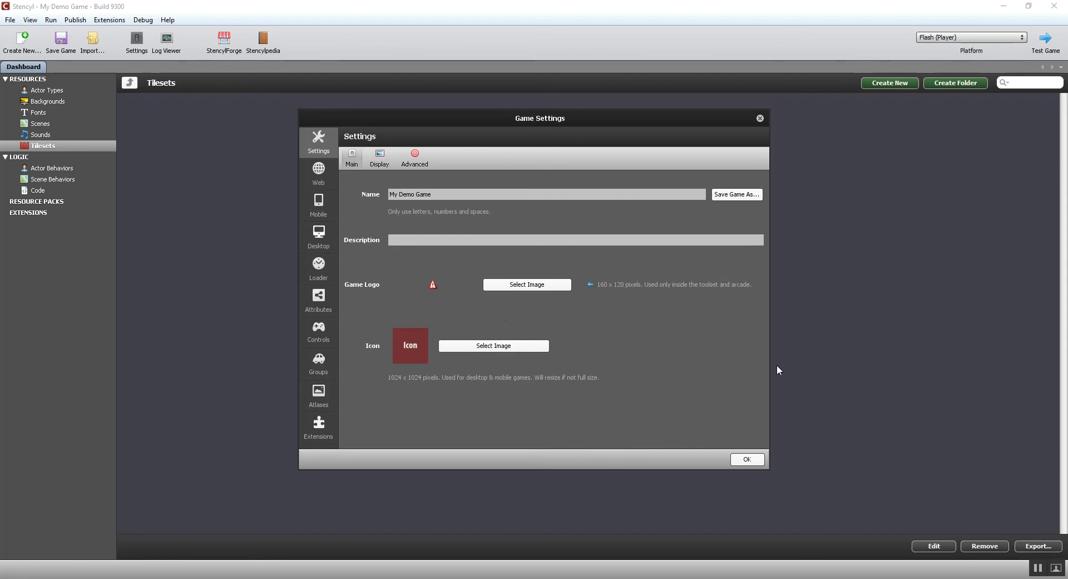
click(760, 118)
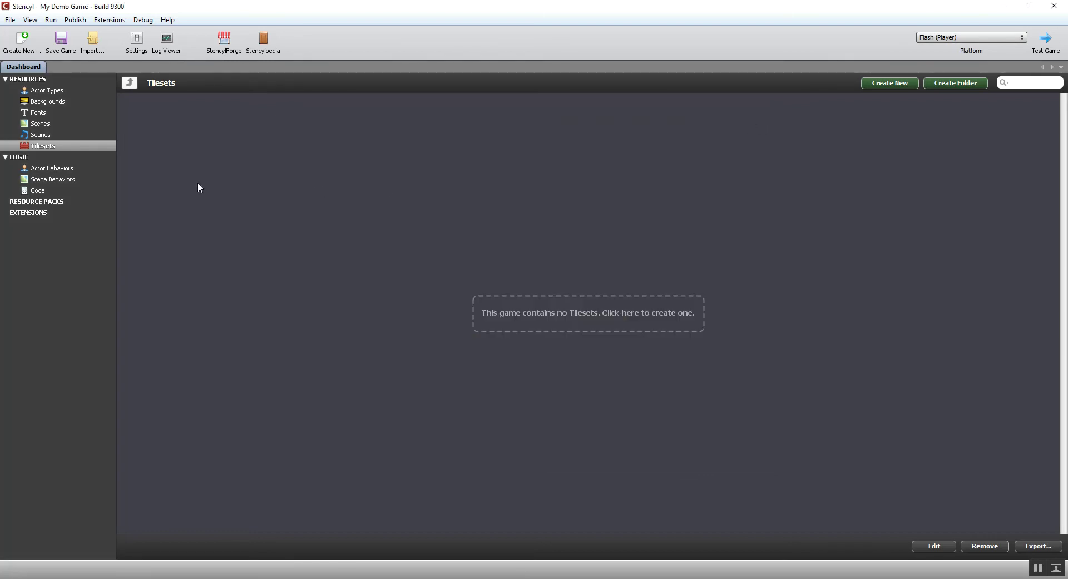
Review the resource categories again, going back and forth between sounds, scenes, fonts, backgrounds and actor types, and finish on tilesets.
click(44, 137)
click(39, 125)
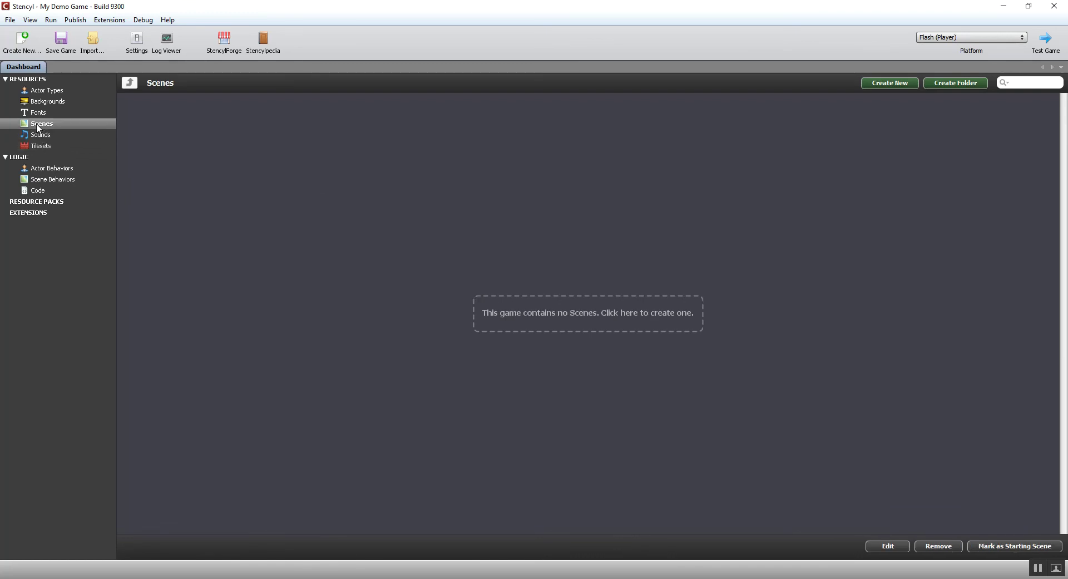
click(38, 114)
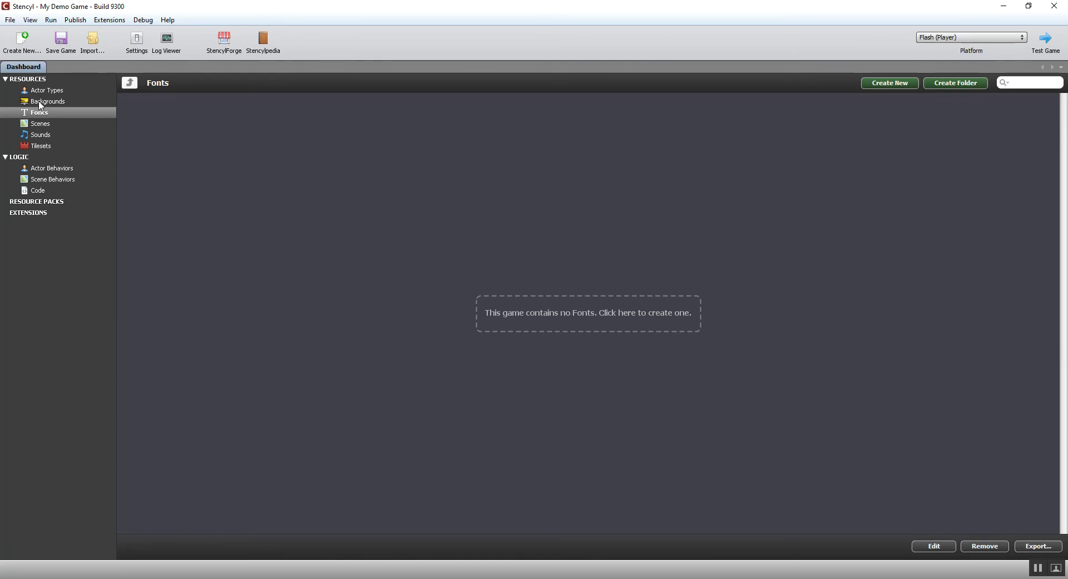
click(41, 101)
click(44, 91)
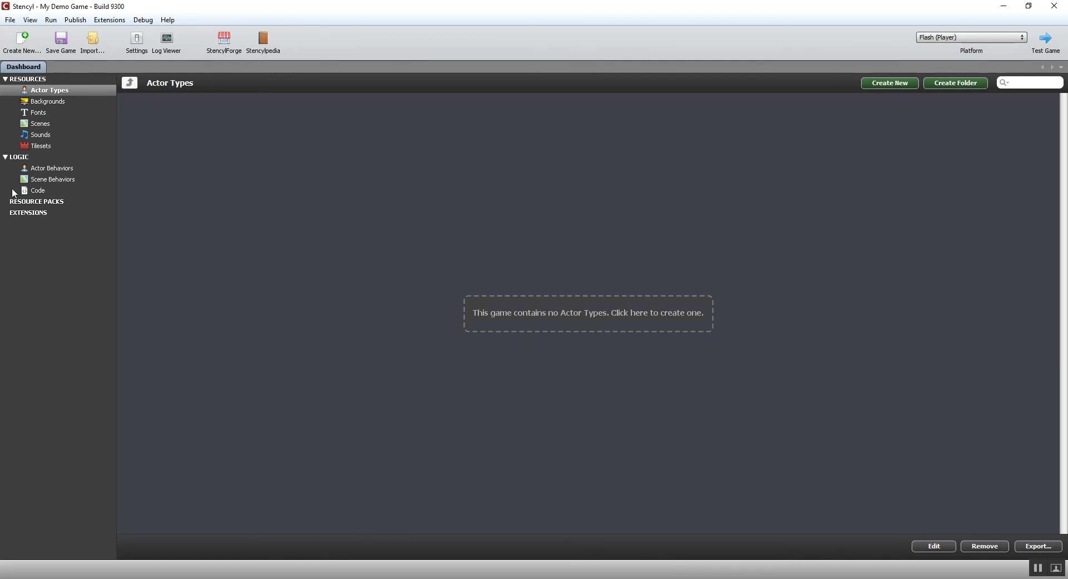
click(44, 102)
click(47, 115)
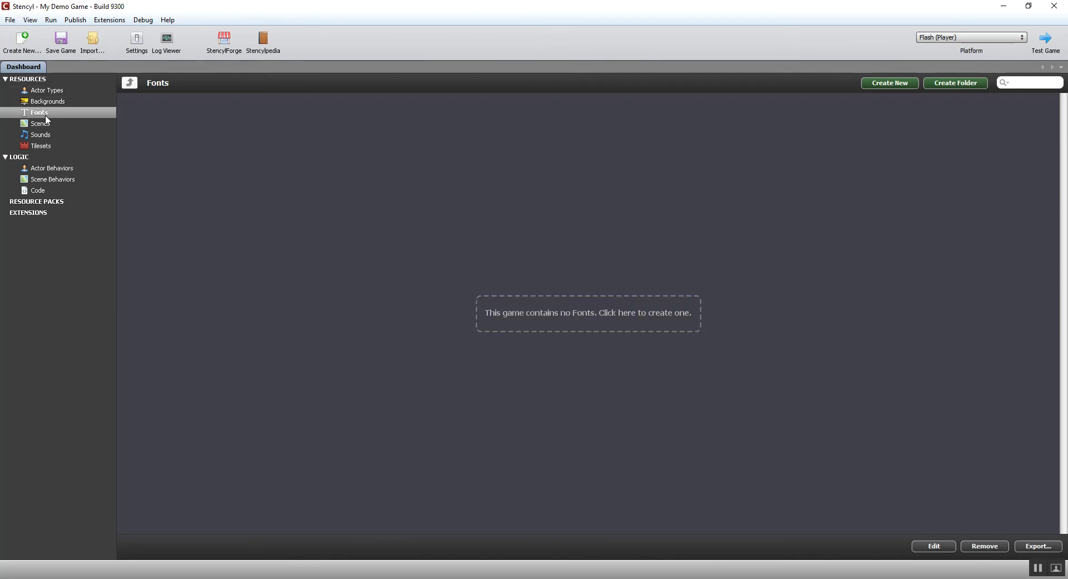
click(48, 125)
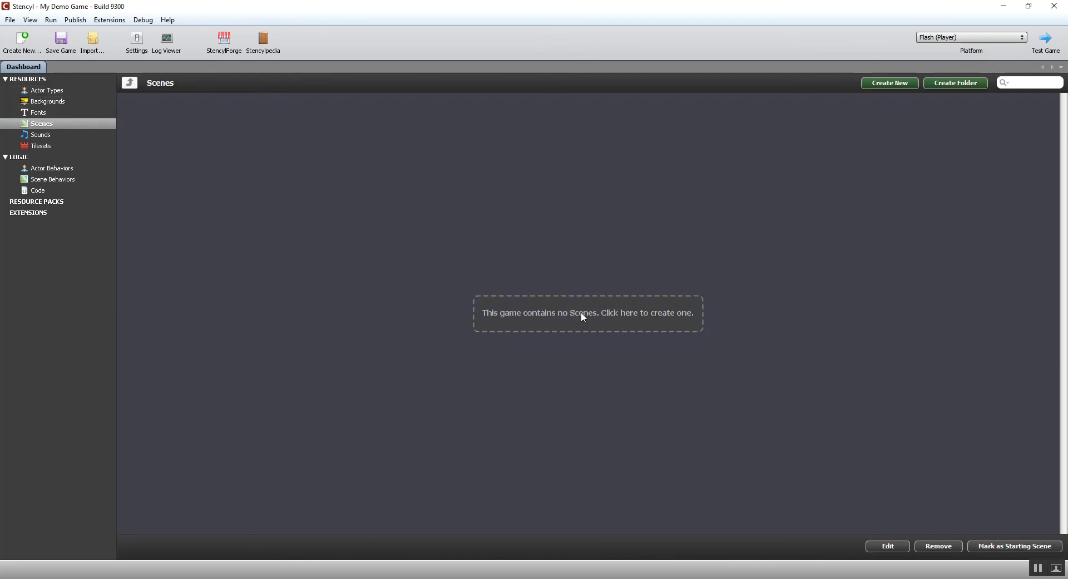
click(41, 150)
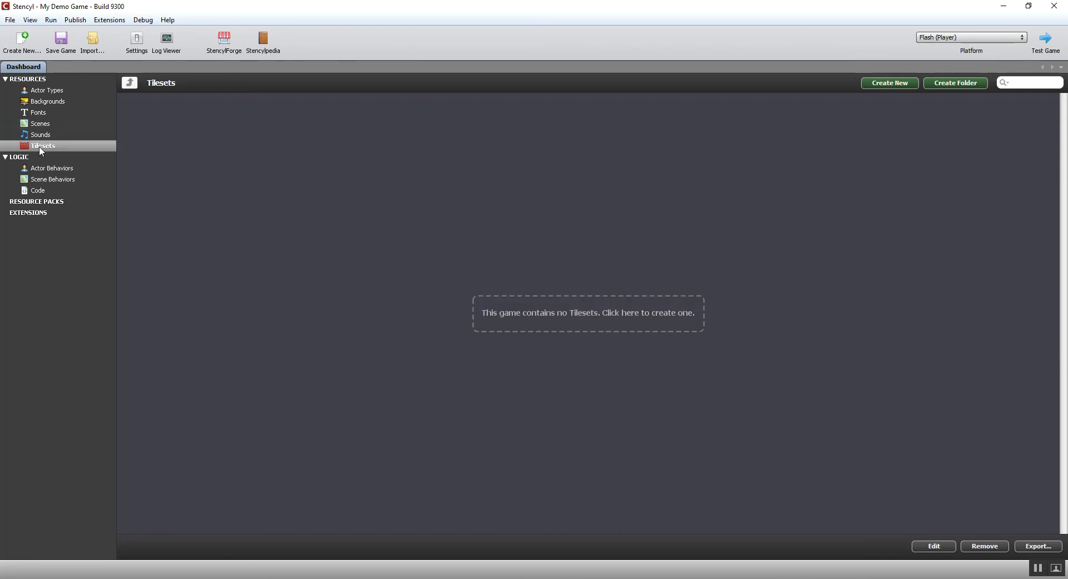
click(38, 139)
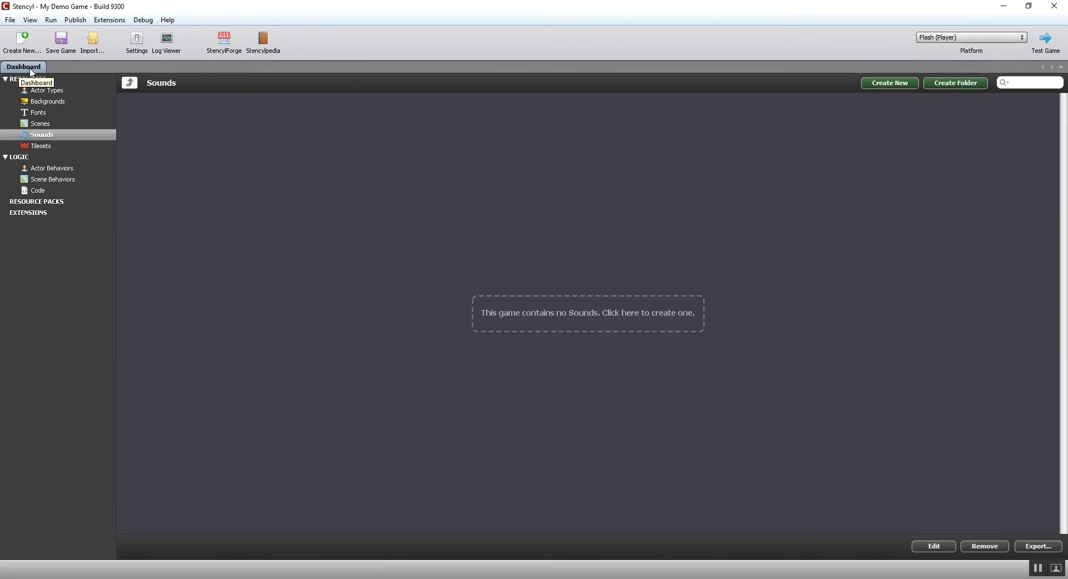
click(44, 124)
click(41, 115)
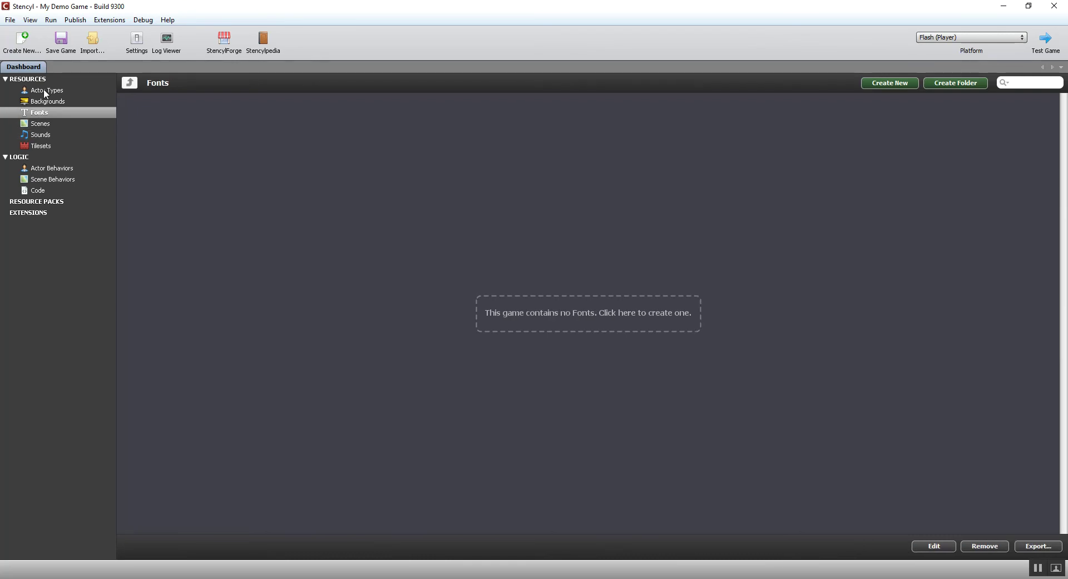
click(43, 89)
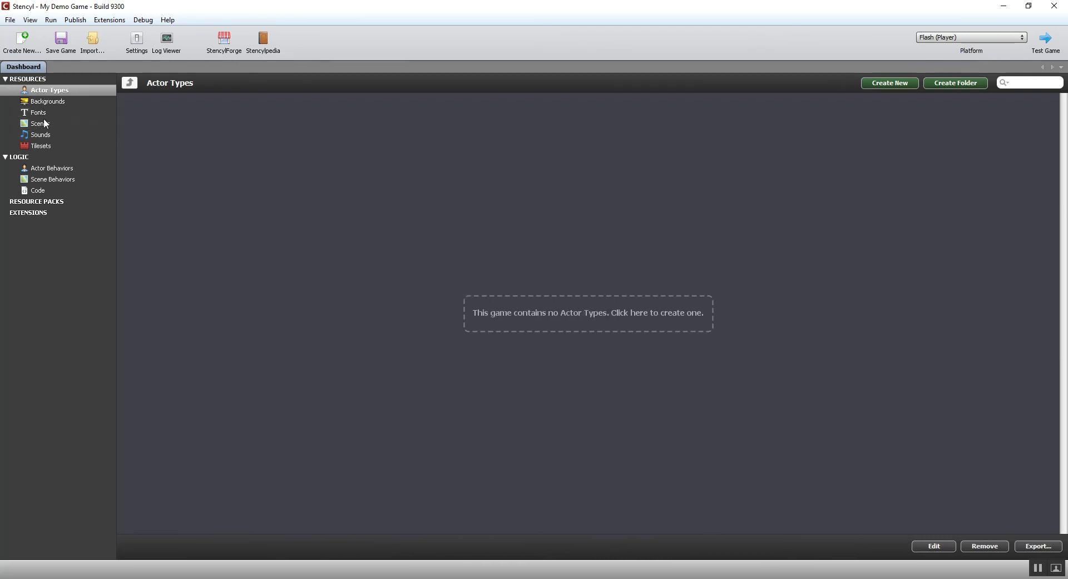
click(46, 147)
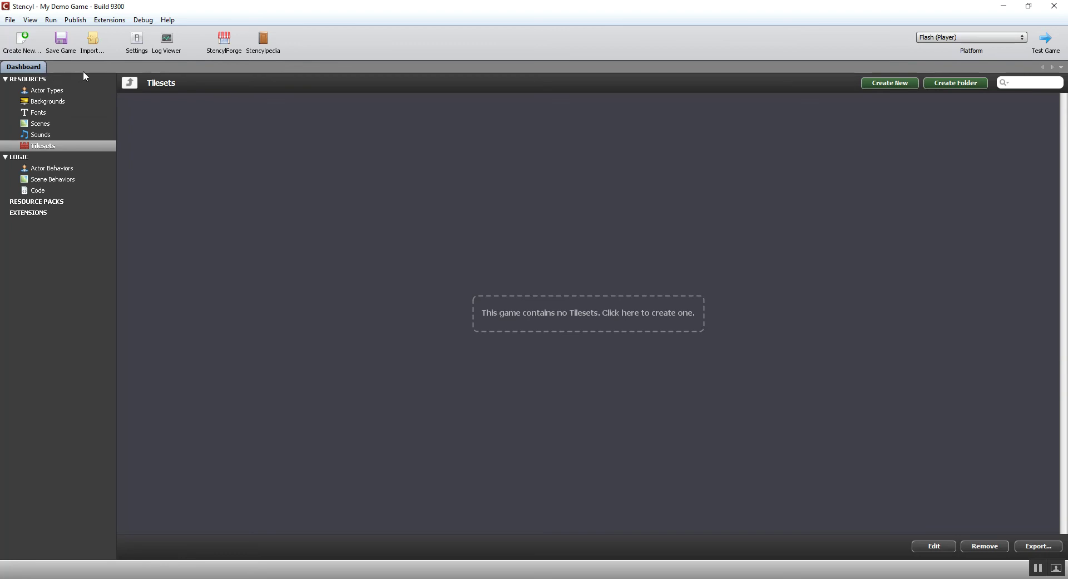